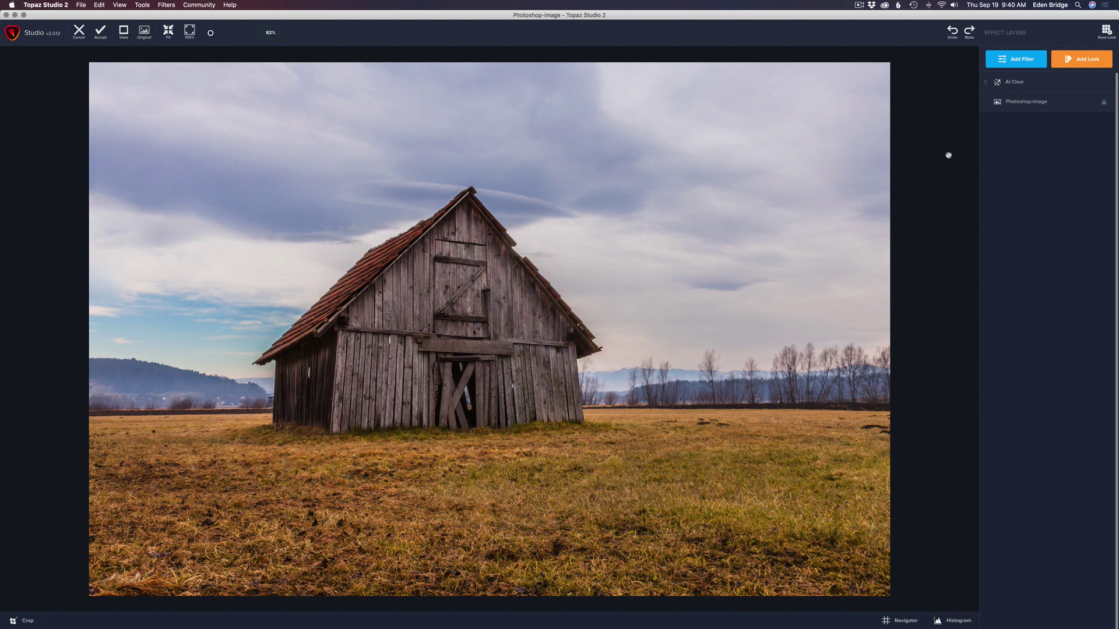
# Adjust the canvas zoom, then open the filter library with its Essential, Creative and Stylistic categories
pyautogui.scroll(-3, 949, 155)
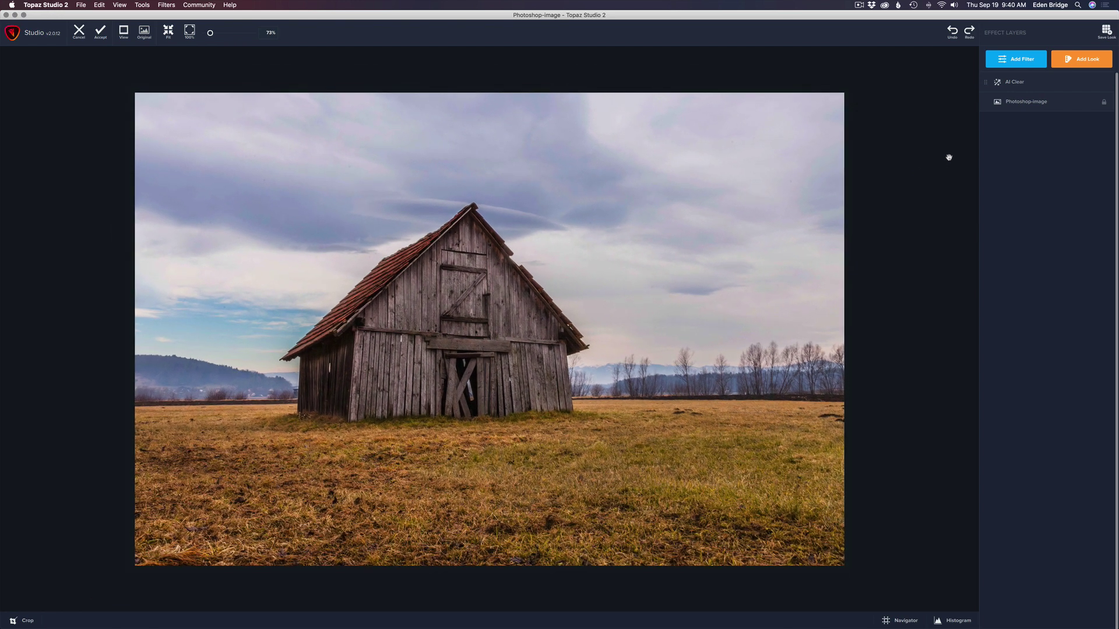
pyautogui.scroll(2, 949, 157)
pyautogui.moveTo(1025, 85)
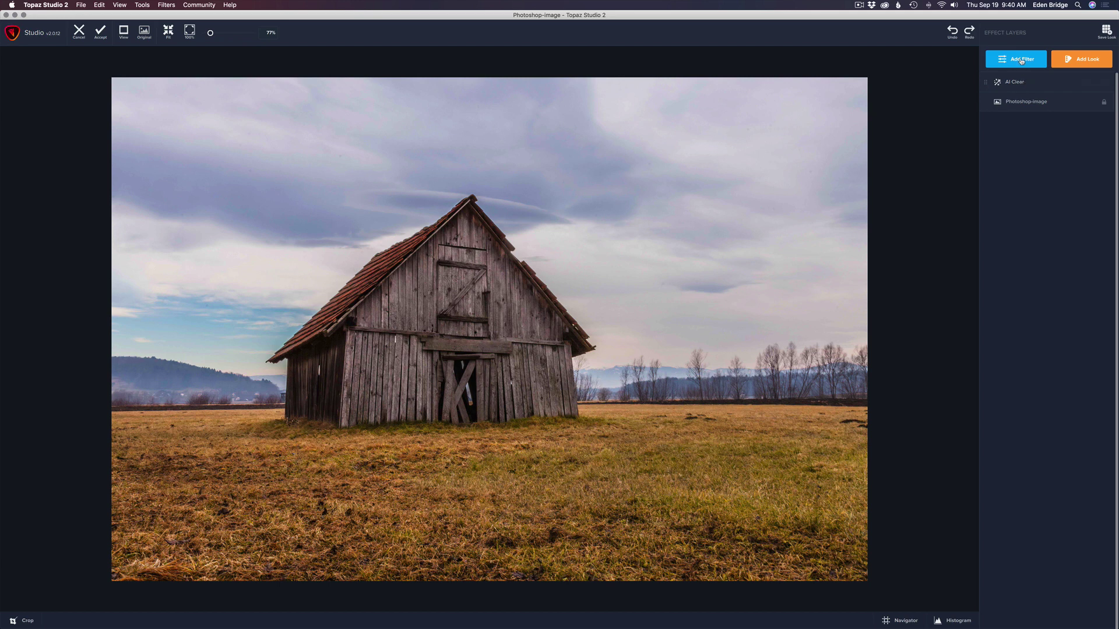
pyautogui.click(1022, 62)
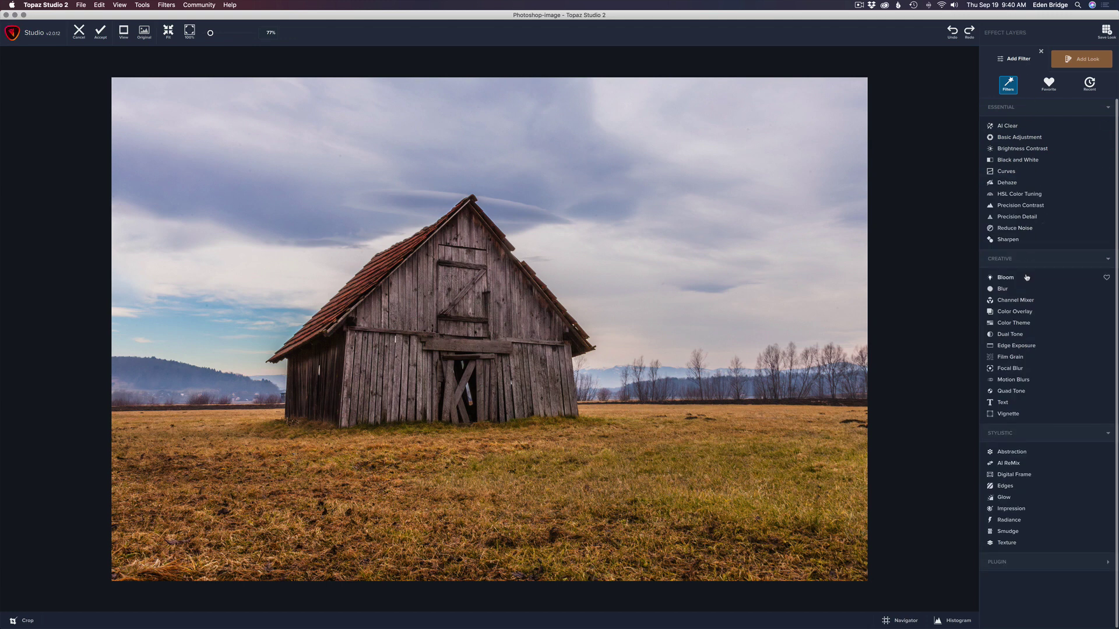
# Pick Dual Tone from the Creative filters to stack it above AI Clear
pyautogui.click(1016, 334)
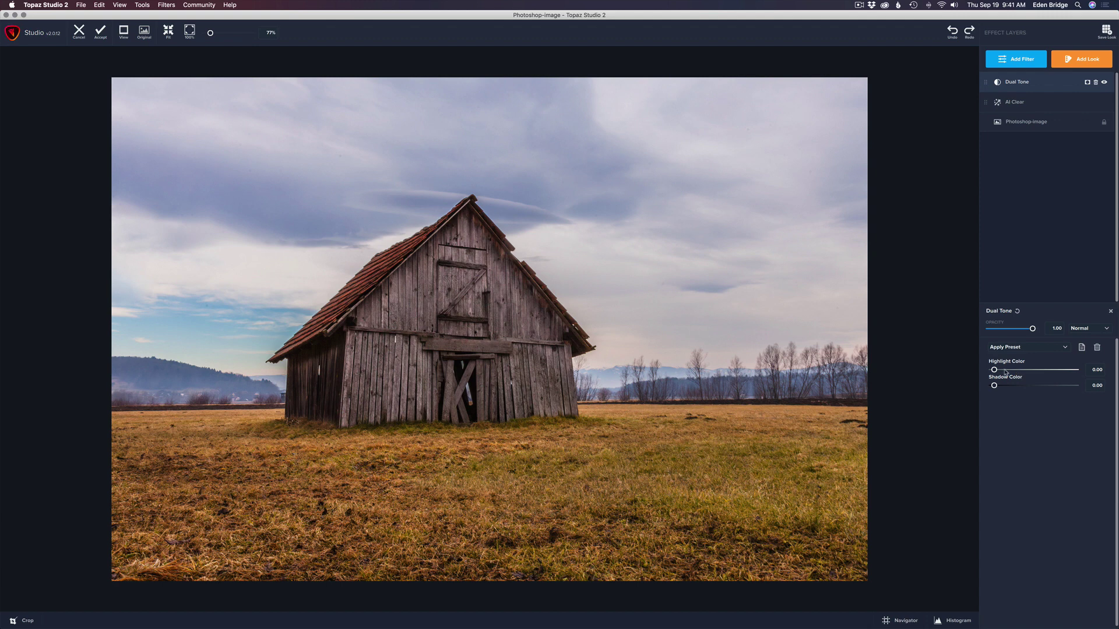
# Set Dual Tone Highlight Color to 0.69 and Highlight Hue to 0.10 for a pink sky
pyautogui.moveTo(995, 371); pyautogui.dragTo(1027, 378)
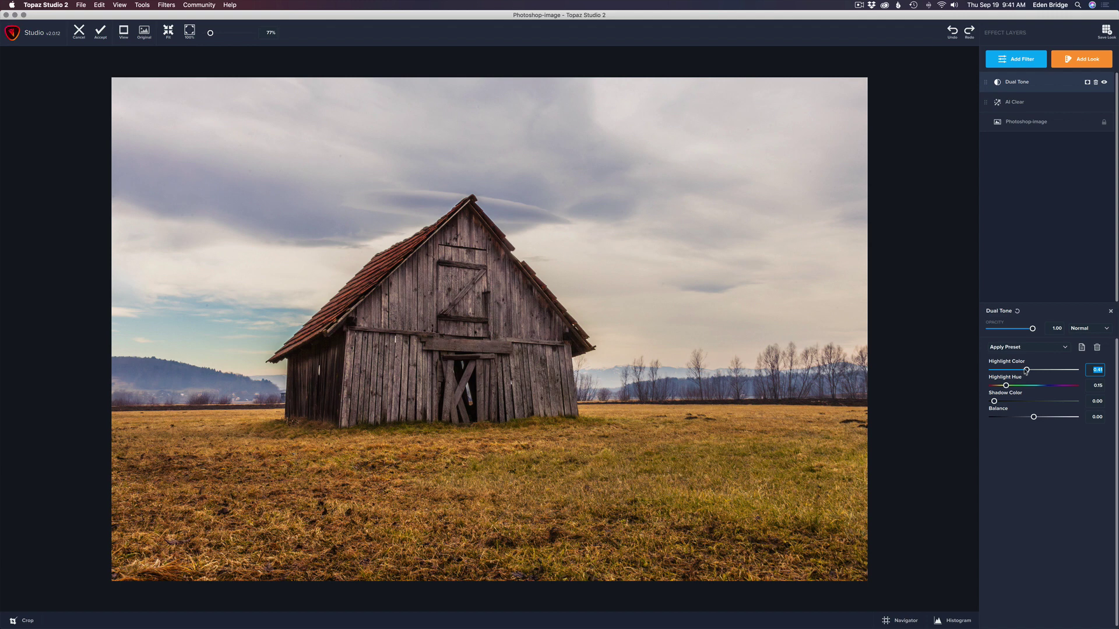
pyautogui.moveTo(1026, 370); pyautogui.dragTo(1049, 376)
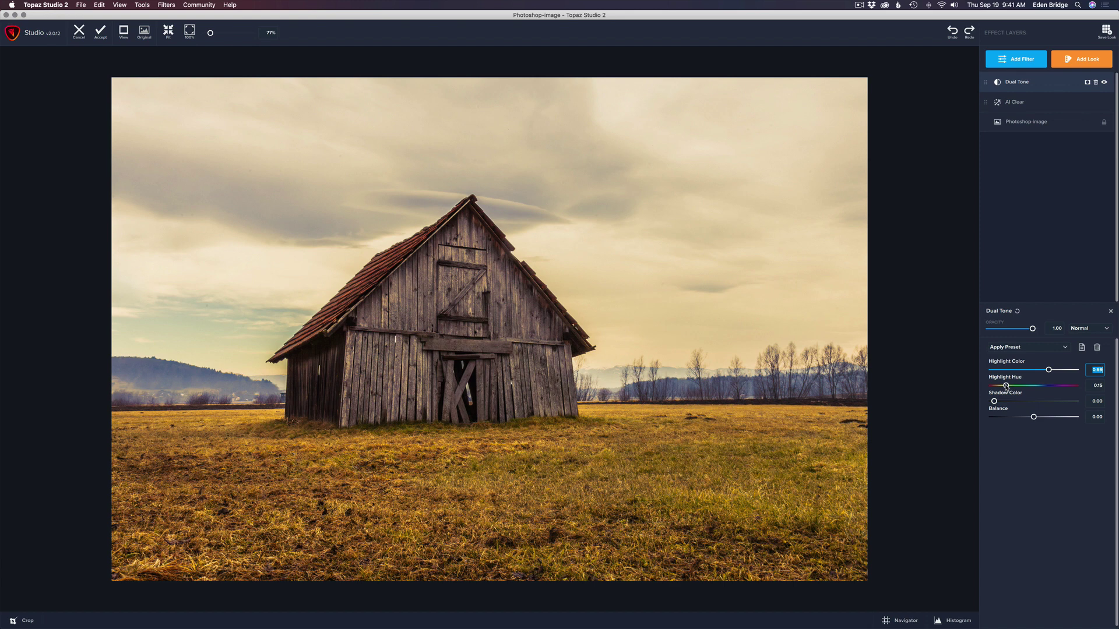
pyautogui.moveTo(1006, 387)
pyautogui.mouseDown()
pyautogui.moveTo(1071, 389)
pyautogui.moveTo(1001, 389)
pyautogui.mouseUp()
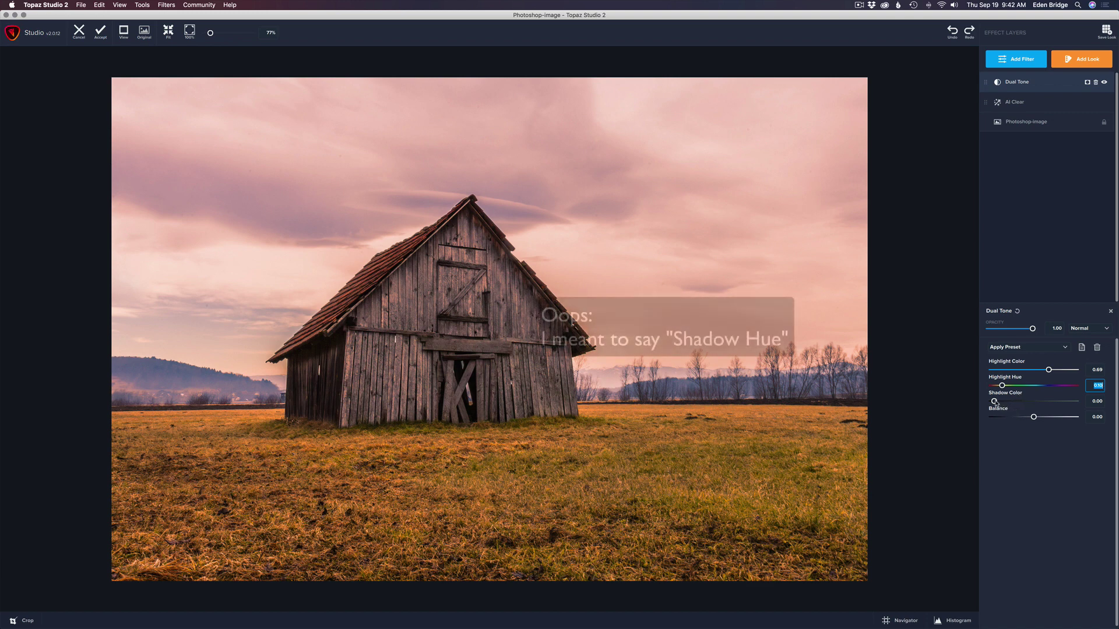
# Set Shadow Color 0.69, Shadow Hue 0.66 and Balance 0.29 for purple-tinted shadows
pyautogui.moveTo(996, 404); pyautogui.dragTo(1048, 405)
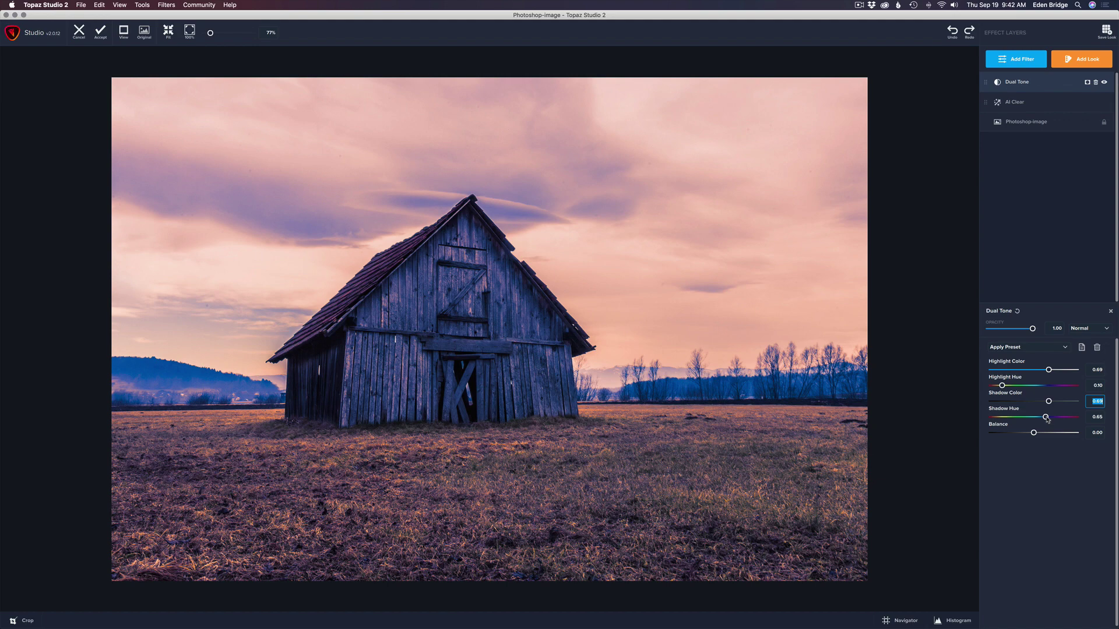
pyautogui.moveTo(1047, 419)
pyautogui.mouseDown()
pyautogui.moveTo(1068, 419)
pyautogui.moveTo(1028, 418)
pyautogui.moveTo(1047, 418)
pyautogui.mouseUp()
pyautogui.moveTo(1034, 434); pyautogui.dragTo(1048, 434)
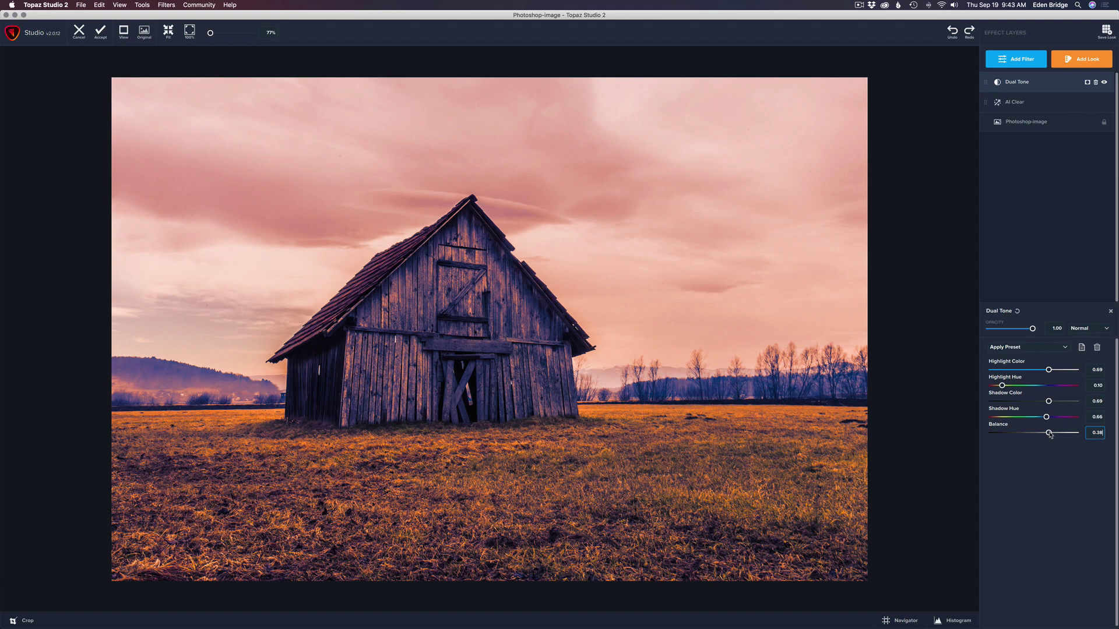
pyautogui.moveTo(1052, 435)
pyautogui.mouseDown()
pyautogui.moveTo(1009, 433)
pyautogui.moveTo(1046, 433)
pyautogui.mouseUp()
# Lower Highlight and Shadow Color to 0.44, then reset Dual Tone to its defaults
pyautogui.click(1049, 371)
pyautogui.moveTo(1049, 371); pyautogui.dragTo(1029, 371)
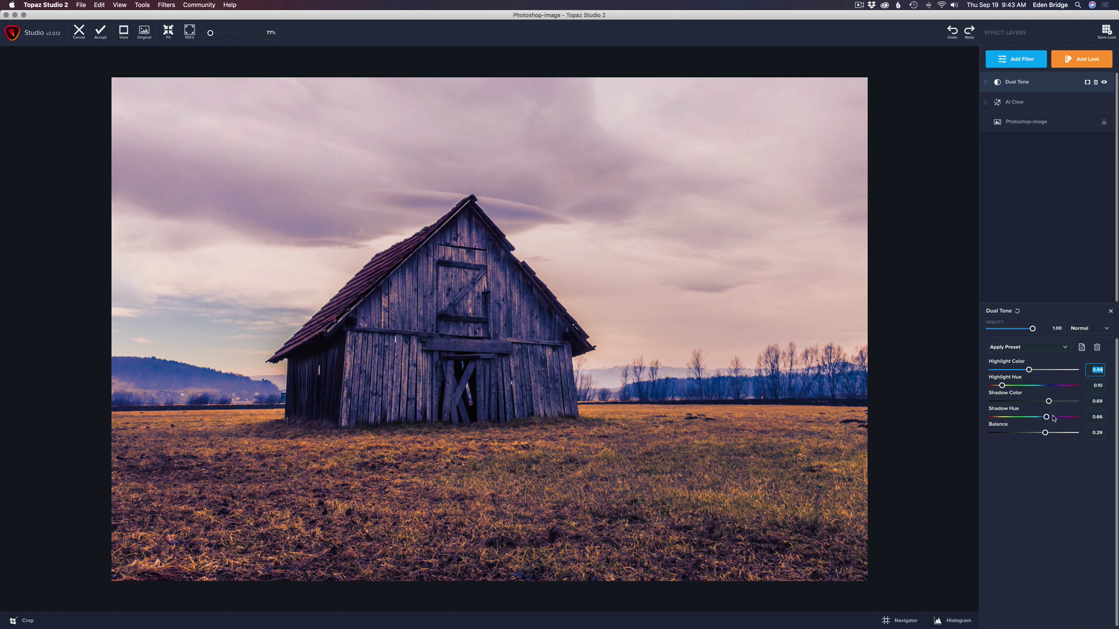
pyautogui.moveTo(1049, 402); pyautogui.dragTo(1045, 432)
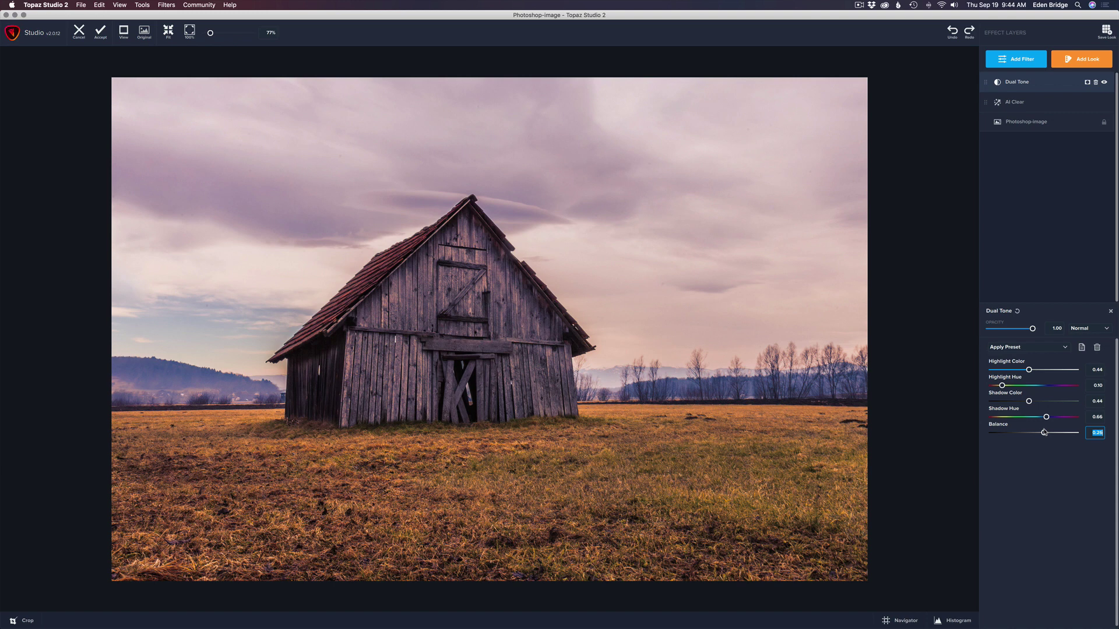
pyautogui.click(1017, 312)
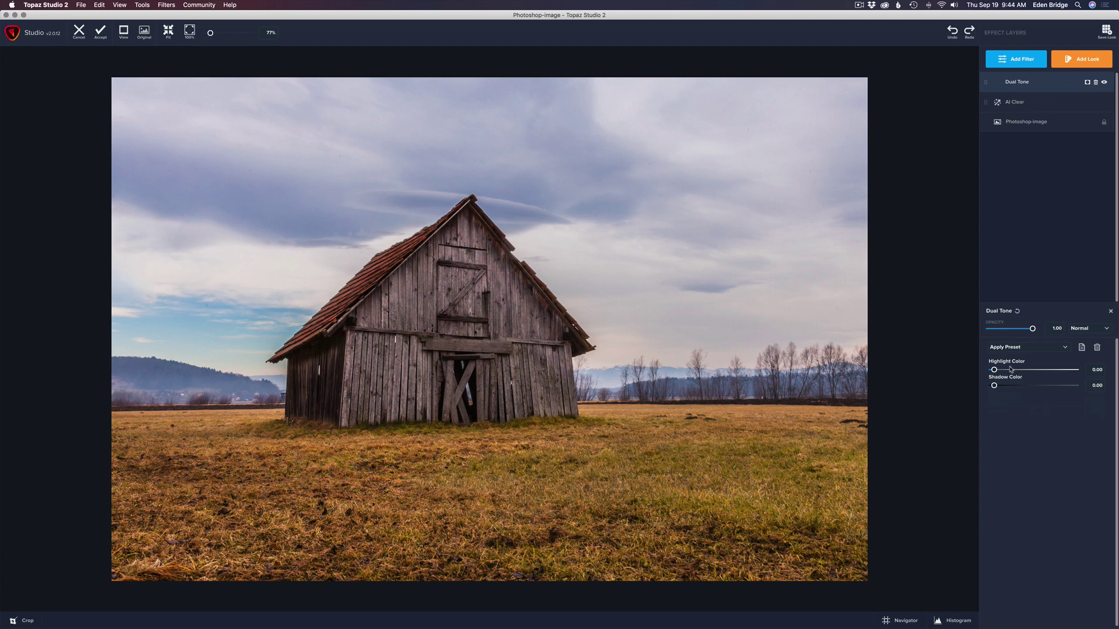
# Set Highlight Color 0.59, Hue 0.13, Shadow Color 0.39, Shadow Hue 0.05, Balance -0.04, then compare
pyautogui.moveTo(994, 371); pyautogui.dragTo(1041, 370)
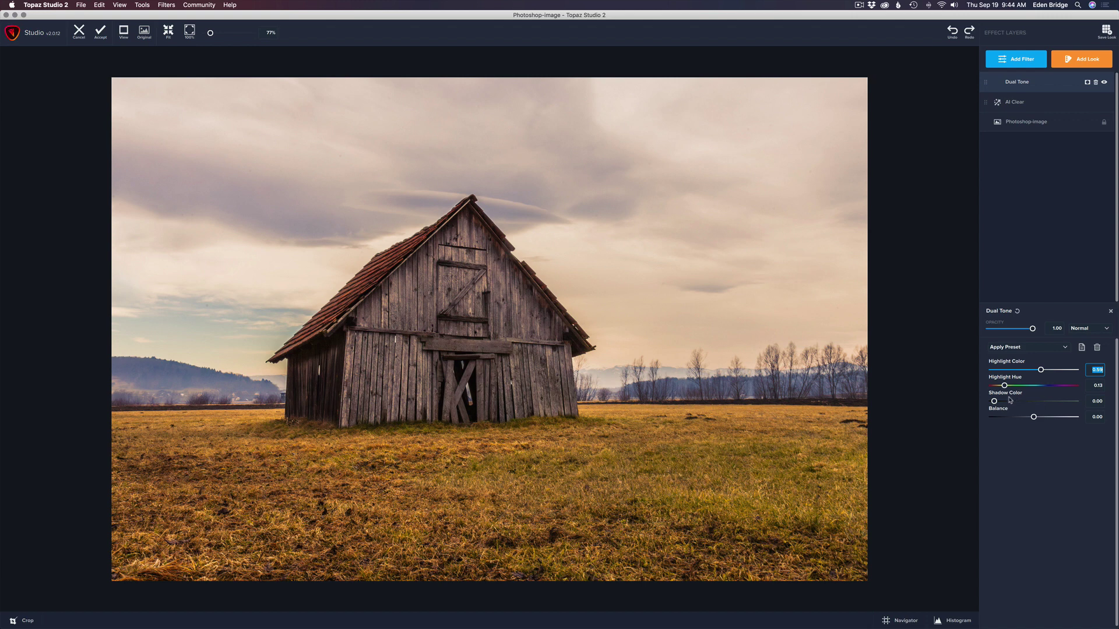
pyautogui.moveTo(995, 402)
pyautogui.mouseDown()
pyautogui.moveTo(1037, 403)
pyautogui.moveTo(1044, 419)
pyautogui.moveTo(1001, 418)
pyautogui.mouseUp()
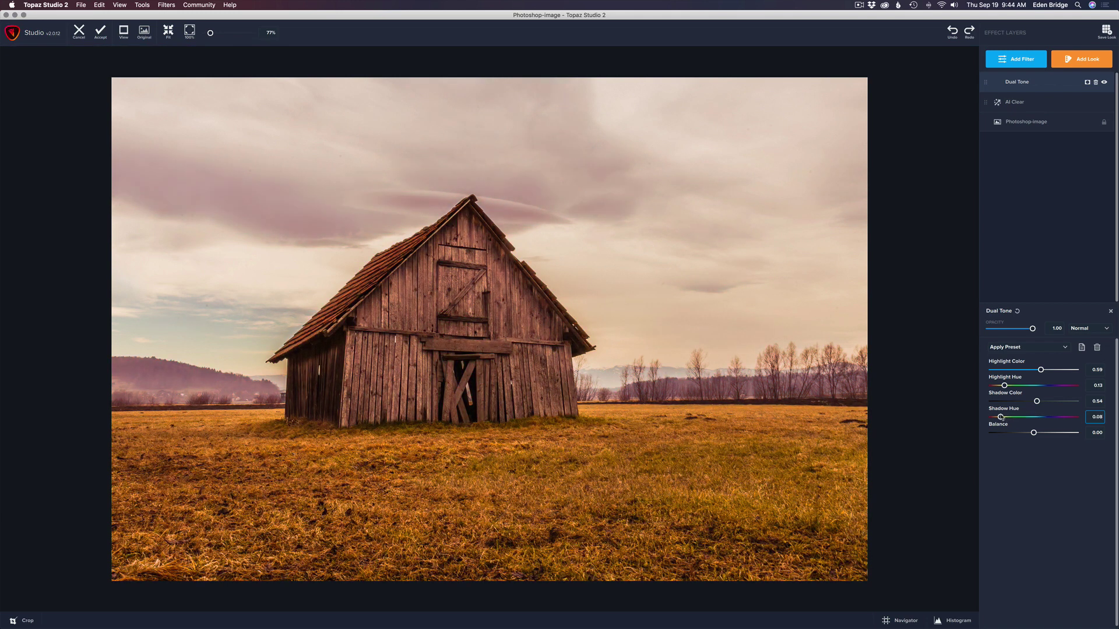
pyautogui.moveTo(1001, 417); pyautogui.dragTo(998, 417)
pyautogui.moveTo(1037, 402); pyautogui.dragTo(1033, 433)
pyautogui.click(496, 319)
# Compare against the original, lower Dual Tone opacity to 0.98, then delete the Dual Tone layer
pyautogui.click(495, 319)
pyautogui.click(496, 319)
pyautogui.click(495, 319)
pyautogui.moveTo(1032, 330)
pyautogui.mouseDown()
pyautogui.moveTo(985, 330)
pyautogui.moveTo(1016, 331)
pyautogui.mouseUp()
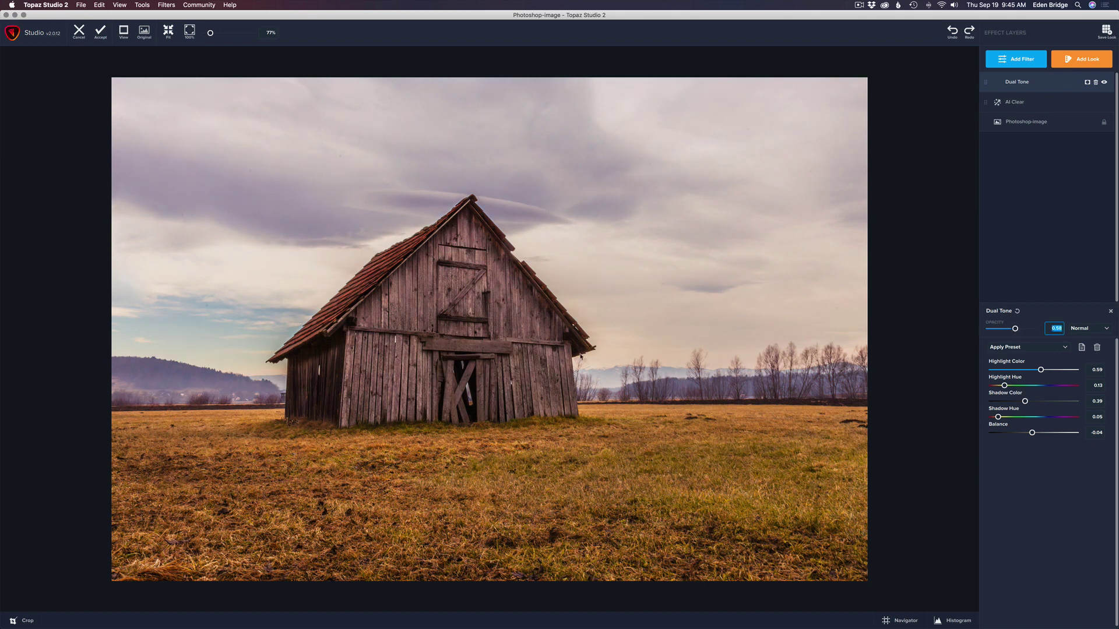
pyautogui.press('\\')
pyautogui.press('\\')
pyautogui.press('\\')
pyautogui.press('\\')
pyautogui.press('\\')
pyautogui.press('\\')
pyautogui.press('\\')
pyautogui.press('\\')
pyautogui.press('\\')
pyautogui.press('\\')
pyautogui.press('\\')
pyautogui.press('\\')
pyautogui.click(1095, 82)
# Add a Black and White layer and apply its Red Filter preset after trying Dark and Smooth
pyautogui.click(1013, 61)
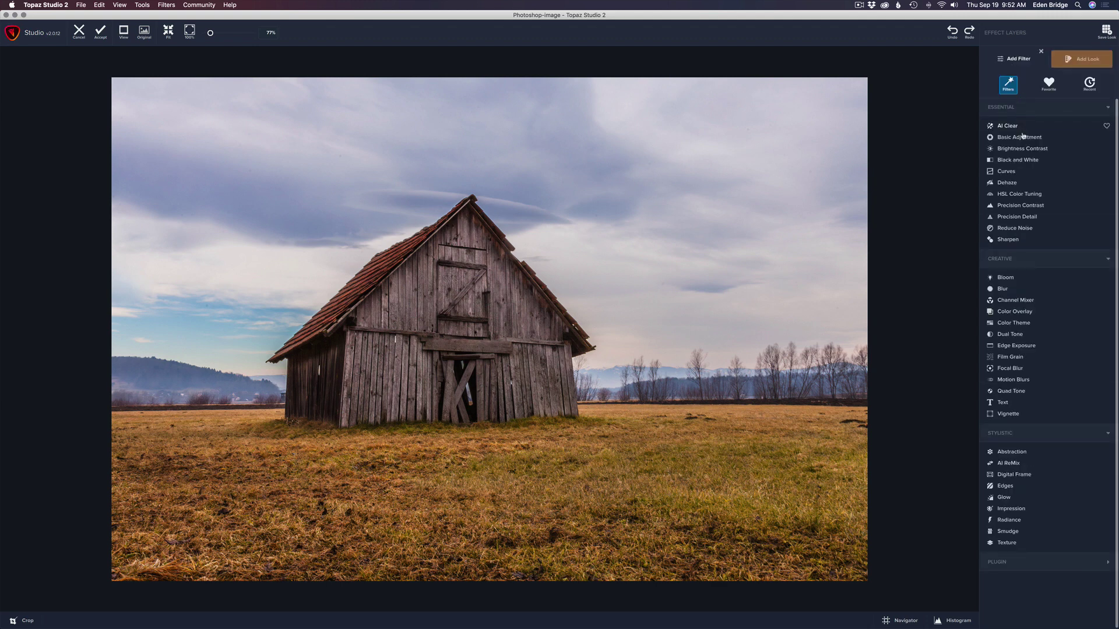
pyautogui.click(1019, 160)
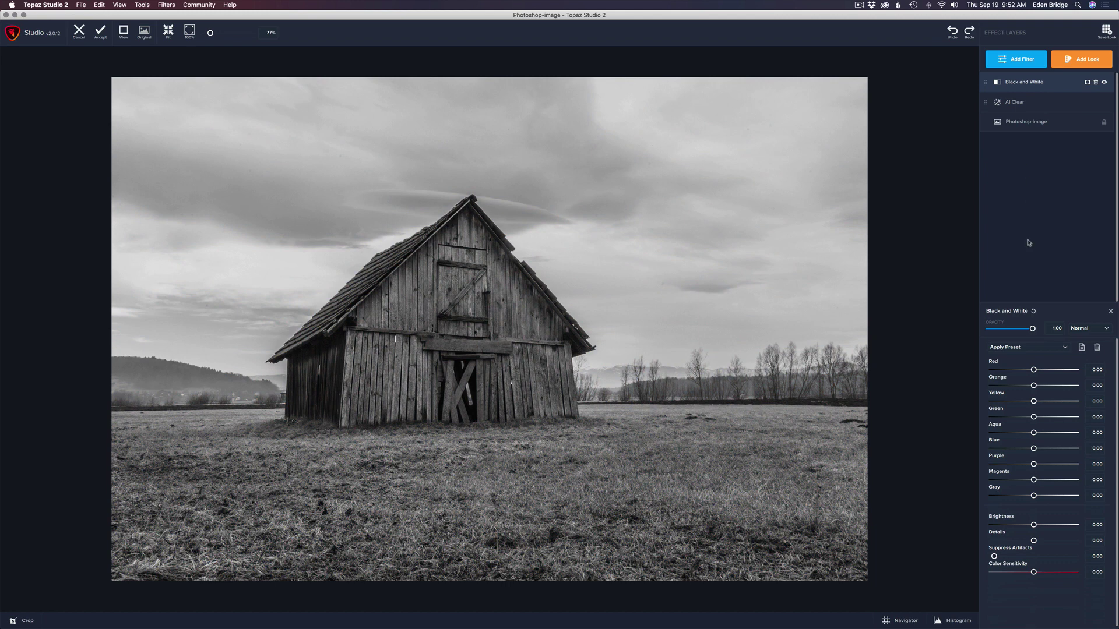
pyautogui.click(1066, 348)
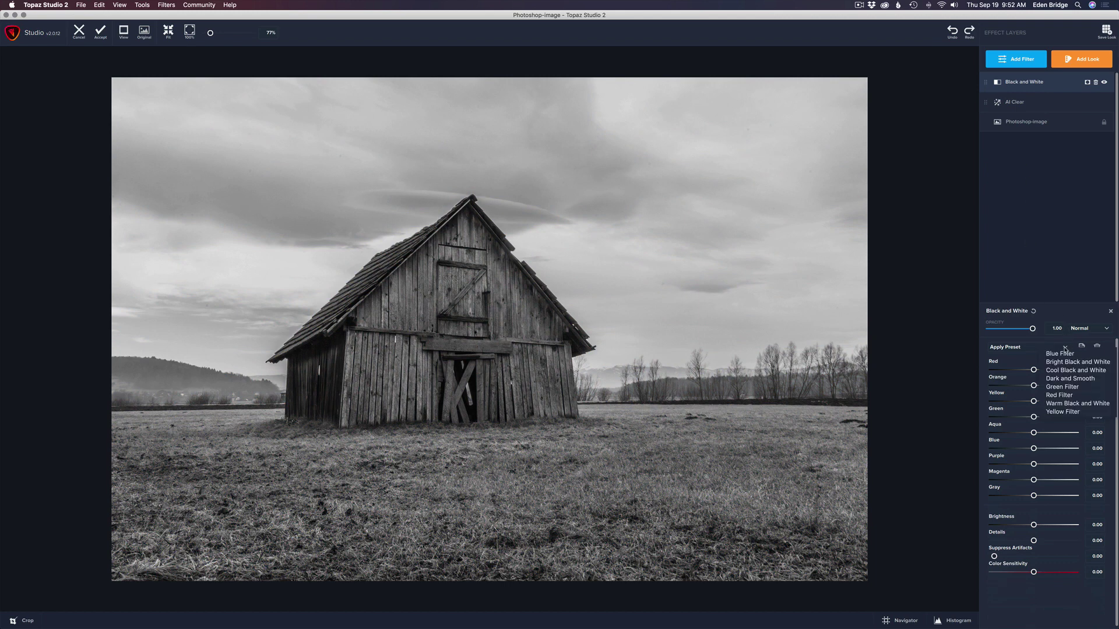
pyautogui.click(1070, 379)
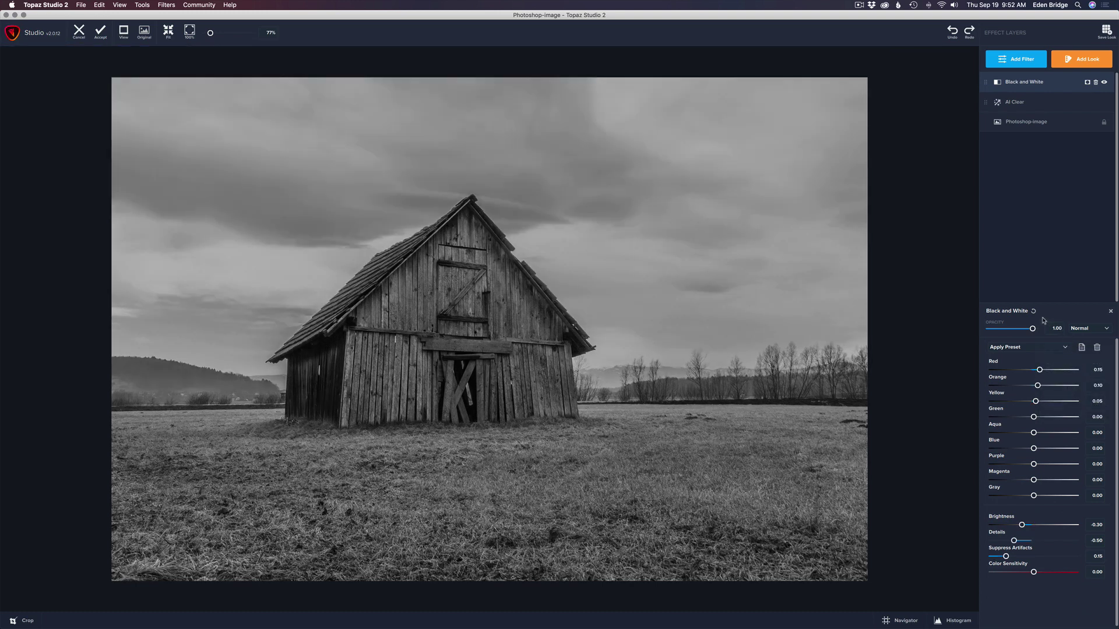
pyautogui.click(1065, 348)
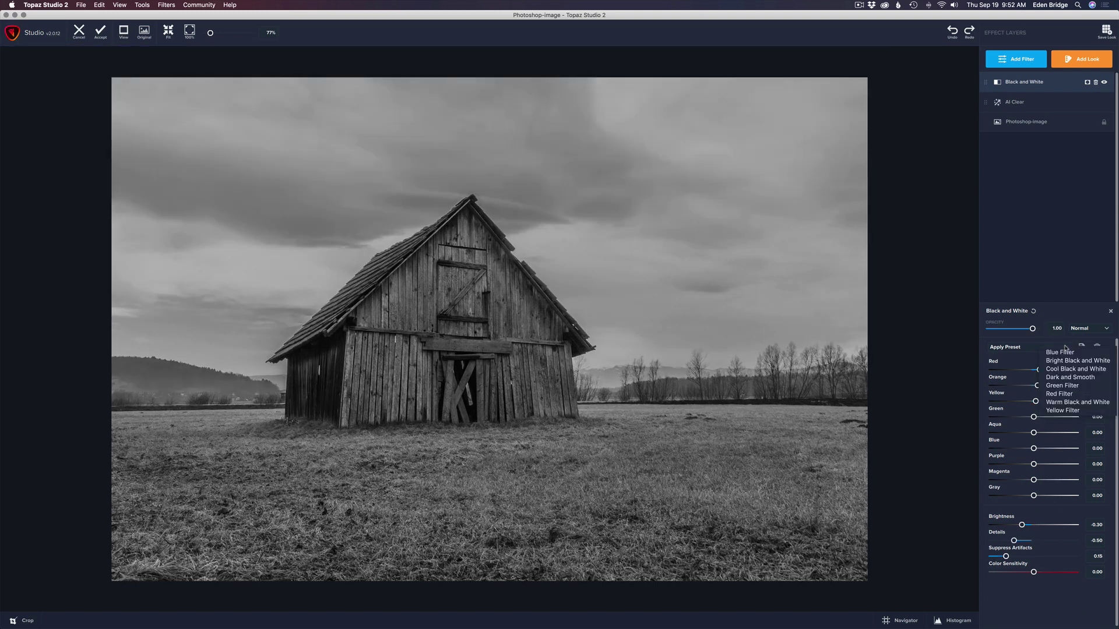
pyautogui.click(1067, 395)
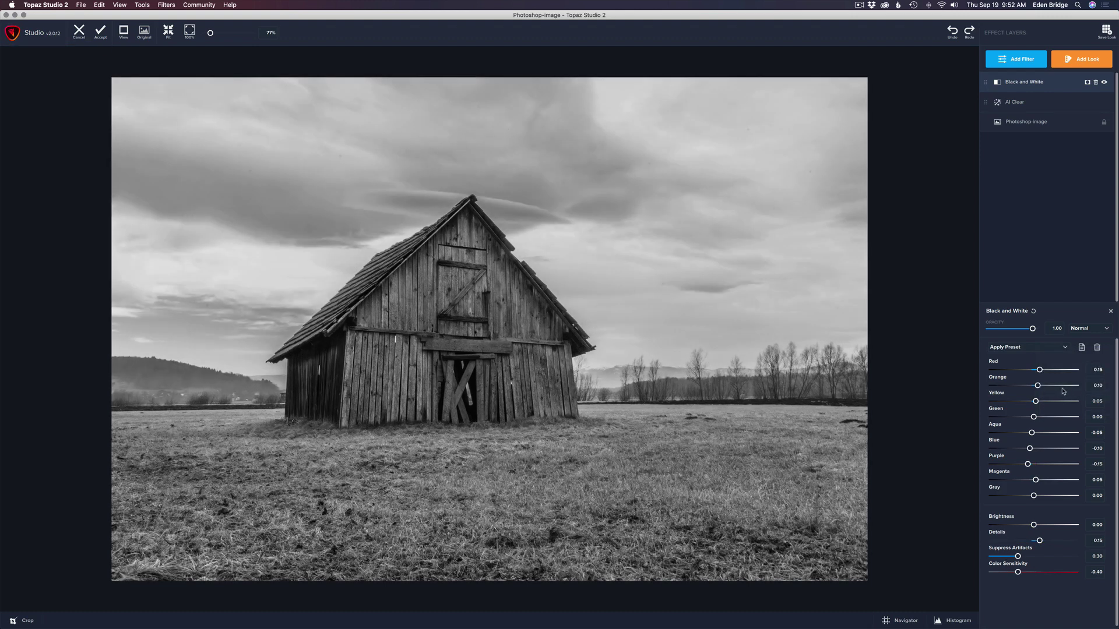
# Choose Dual Tone from the Creative filters to stack it above Black and White
pyautogui.click(1022, 60)
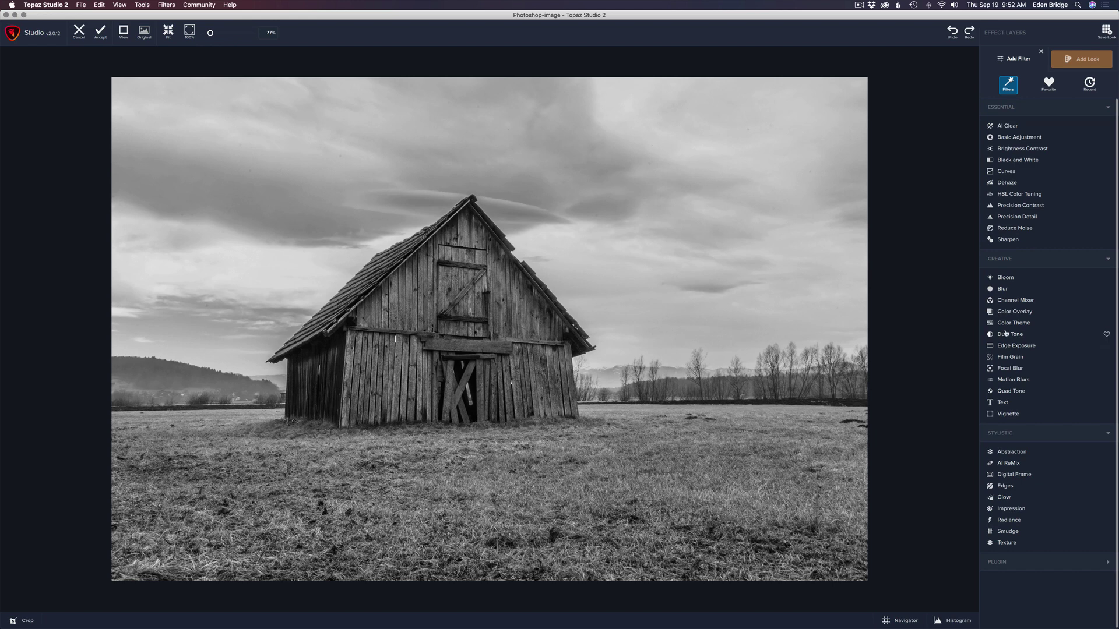
pyautogui.click(1008, 336)
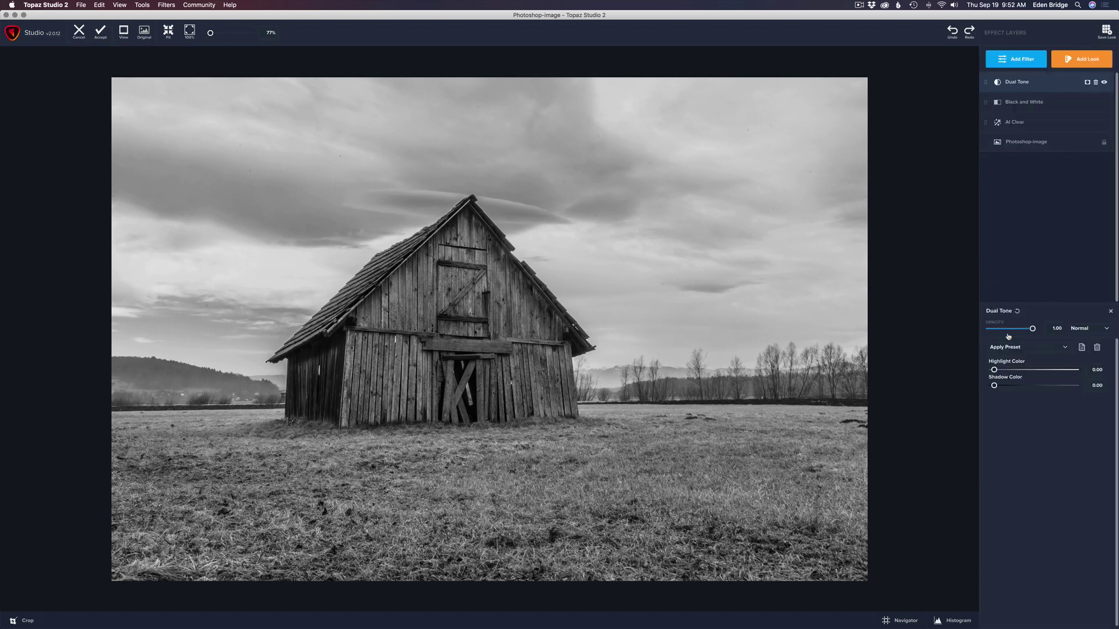
# Raise Shadow Color to about 0.40 and set Shadow Hue to 0.08 for a sepia tone
pyautogui.click(996, 385)
pyautogui.moveTo(996, 387); pyautogui.dragTo(1007, 388)
pyautogui.moveTo(1011, 386); pyautogui.dragTo(1034, 387)
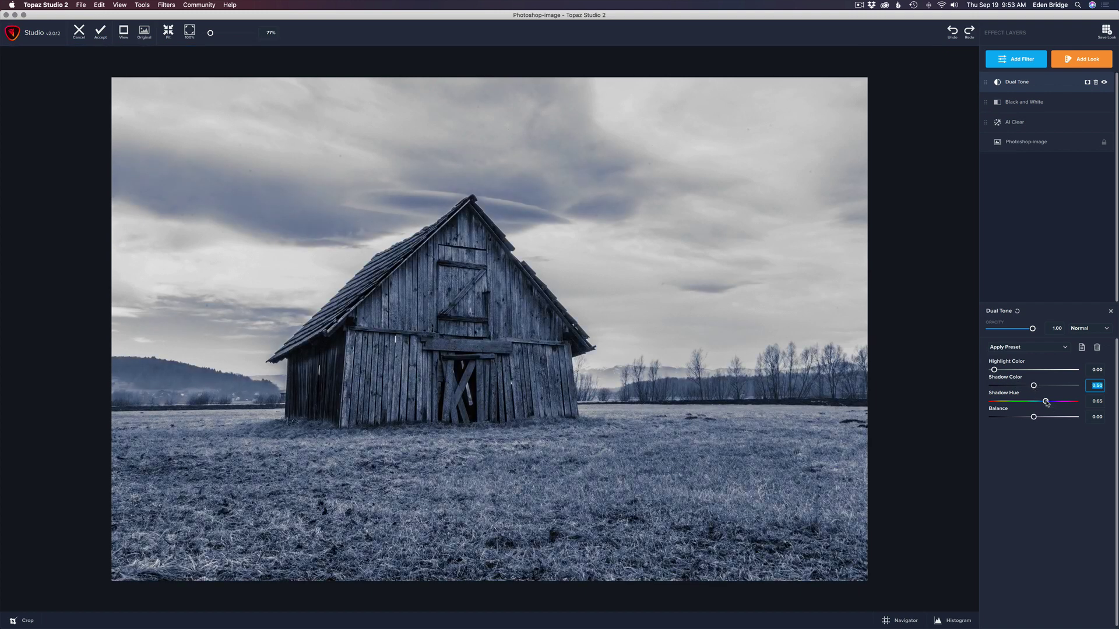
pyautogui.moveTo(1048, 403); pyautogui.dragTo(1000, 402)
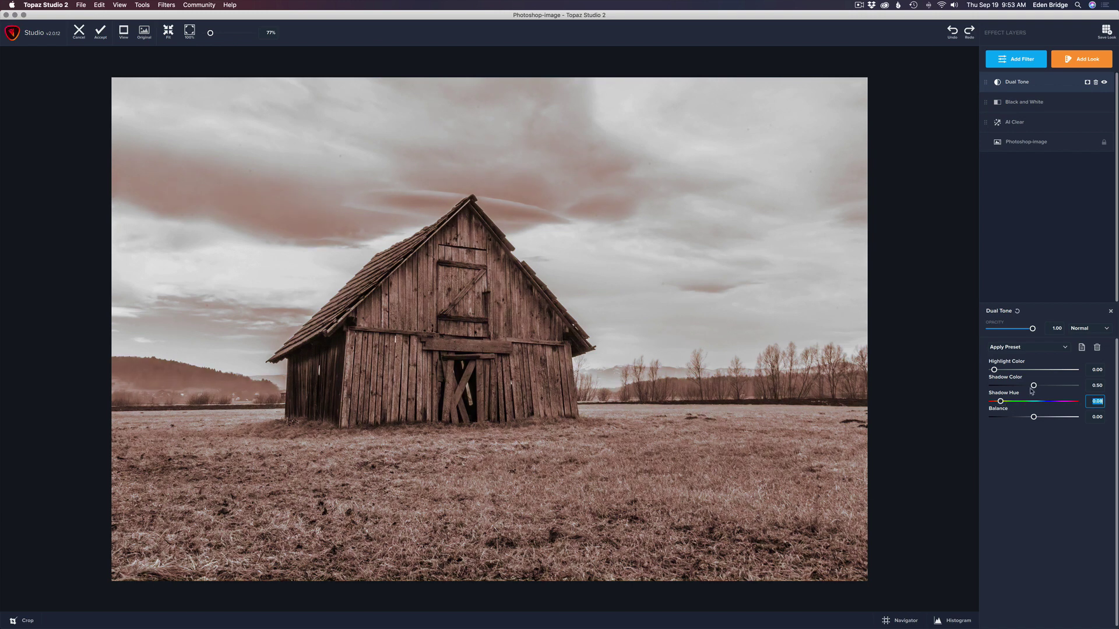
pyautogui.moveTo(1034, 387)
pyautogui.mouseDown()
pyautogui.moveTo(1057, 388)
pyautogui.moveTo(1026, 387)
pyautogui.mouseUp()
# Set the Dual Tone highlights to Highlight Color 0.49, Highlight Hue 0.72 and Balance 0.07
pyautogui.moveTo(994, 370); pyautogui.dragTo(1033, 372)
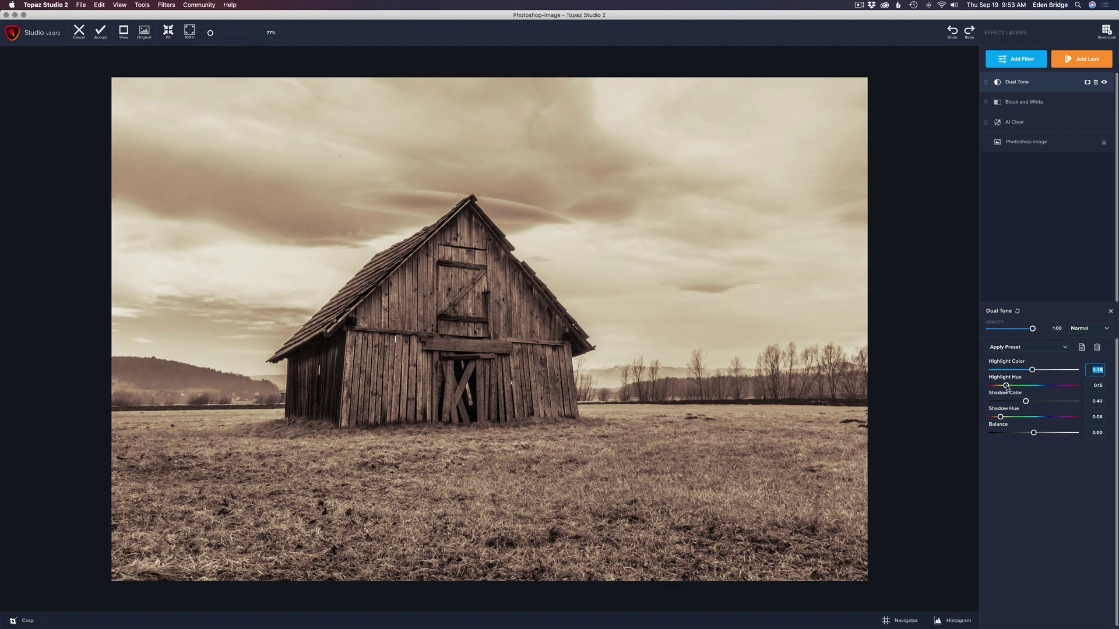
pyautogui.moveTo(1007, 386); pyautogui.dragTo(1052, 386)
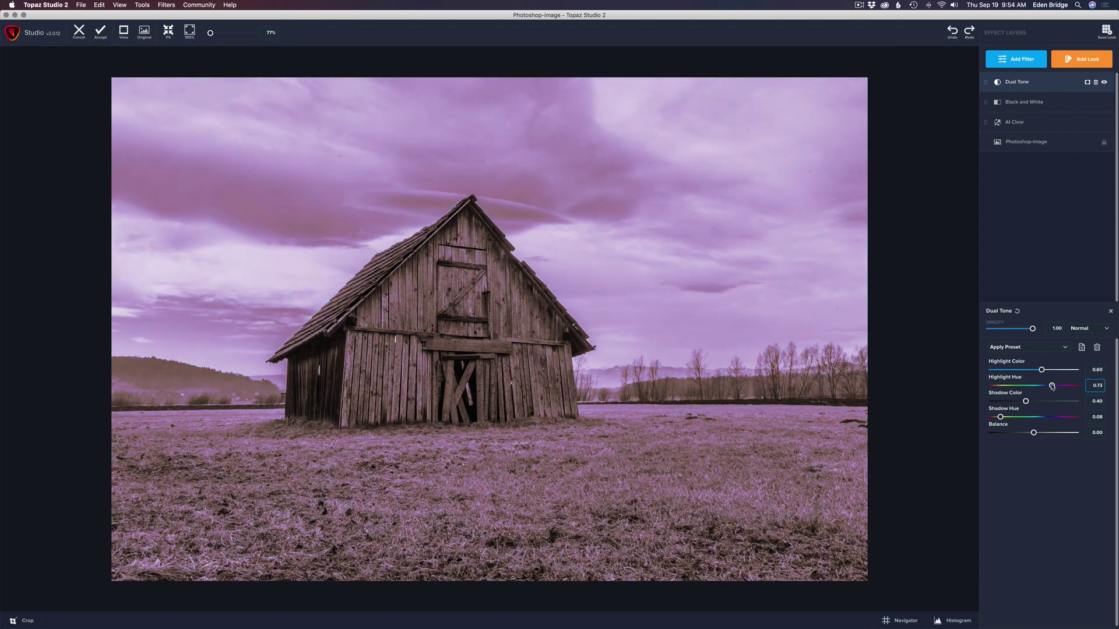
pyautogui.moveTo(1050, 387); pyautogui.dragTo(1052, 387)
pyautogui.moveTo(1041, 371); pyautogui.dragTo(1033, 370)
pyautogui.moveTo(1033, 434)
pyautogui.mouseDown()
pyautogui.moveTo(1057, 435)
pyautogui.moveTo(1037, 434)
pyautogui.mouseUp()
pyautogui.press('super+a')
pyautogui.click(471, 298)
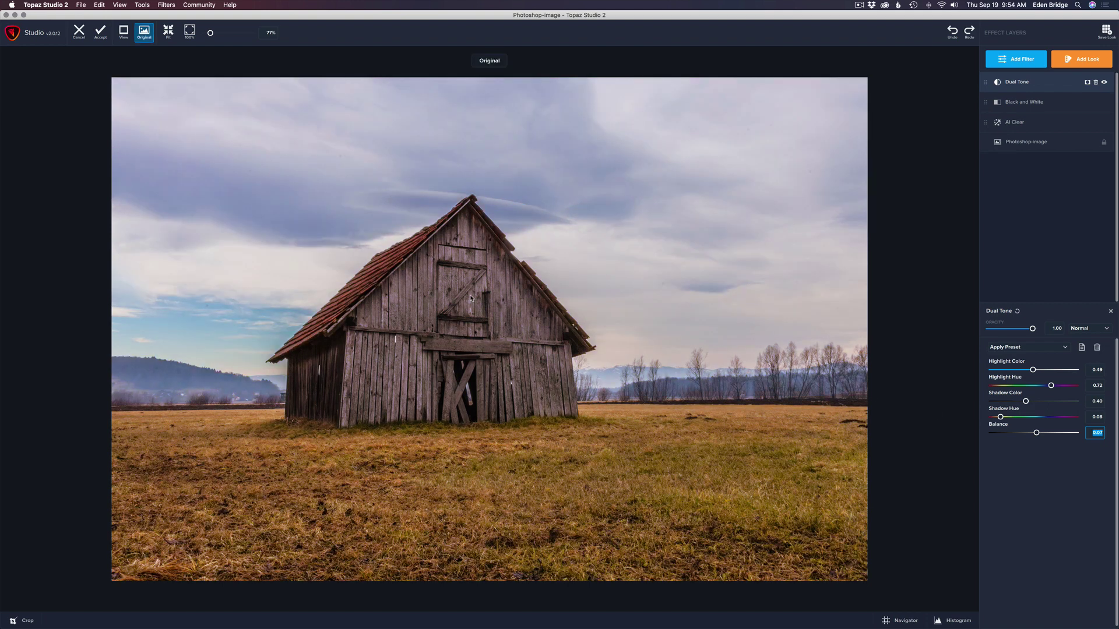
pyautogui.click(471, 298)
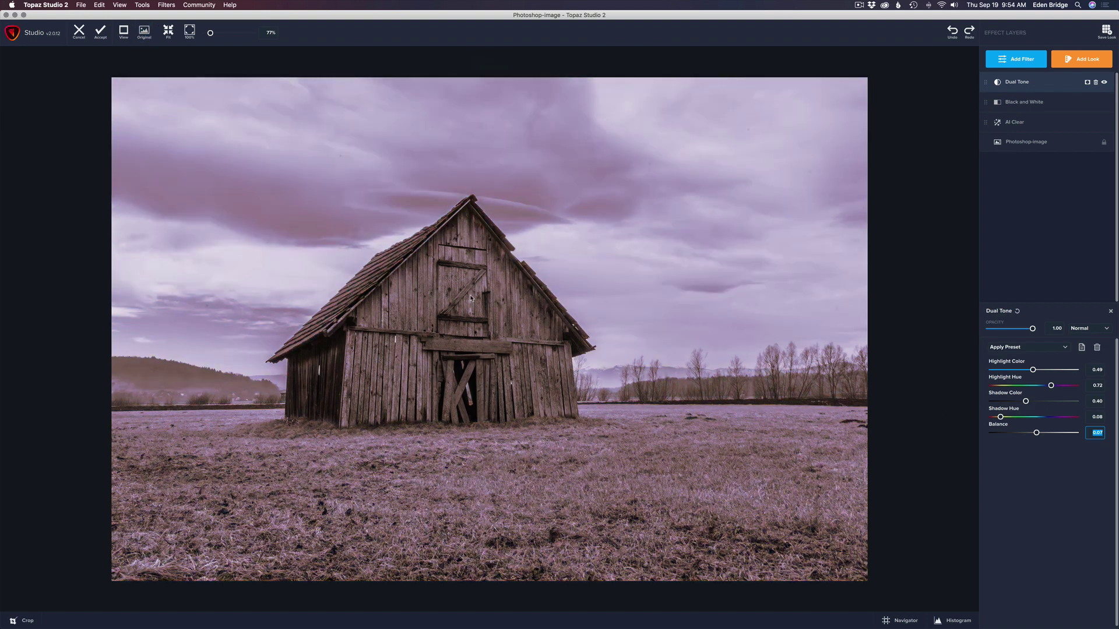
pyautogui.click(471, 298)
pyautogui.click(471, 298)
pyautogui.click(1105, 84)
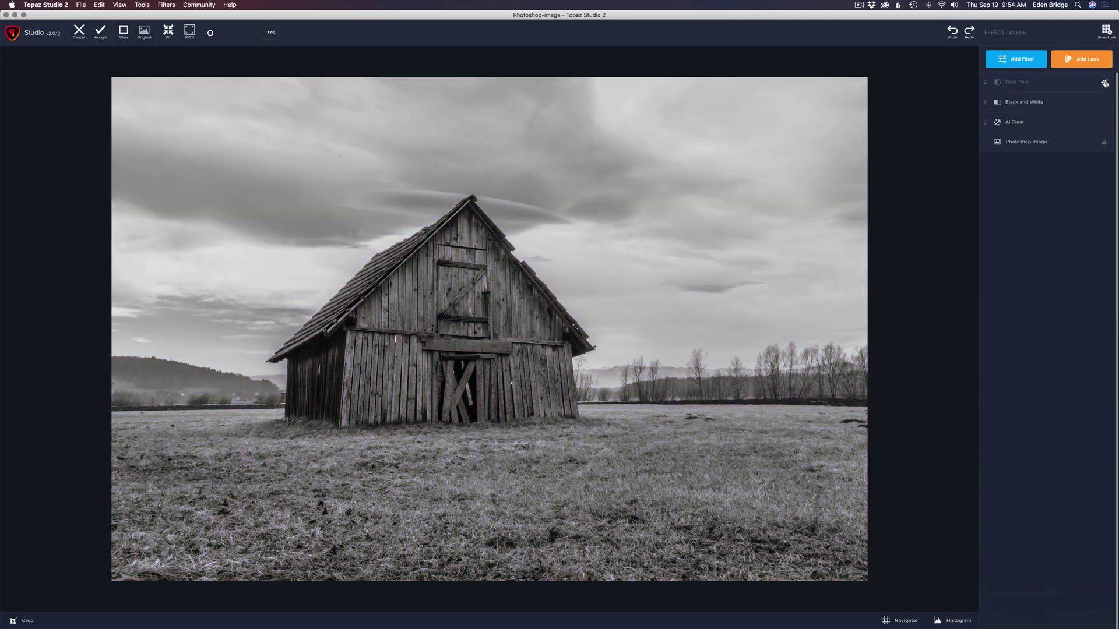
pyautogui.click(1105, 84)
pyautogui.click(1105, 84)
pyautogui.click(1105, 83)
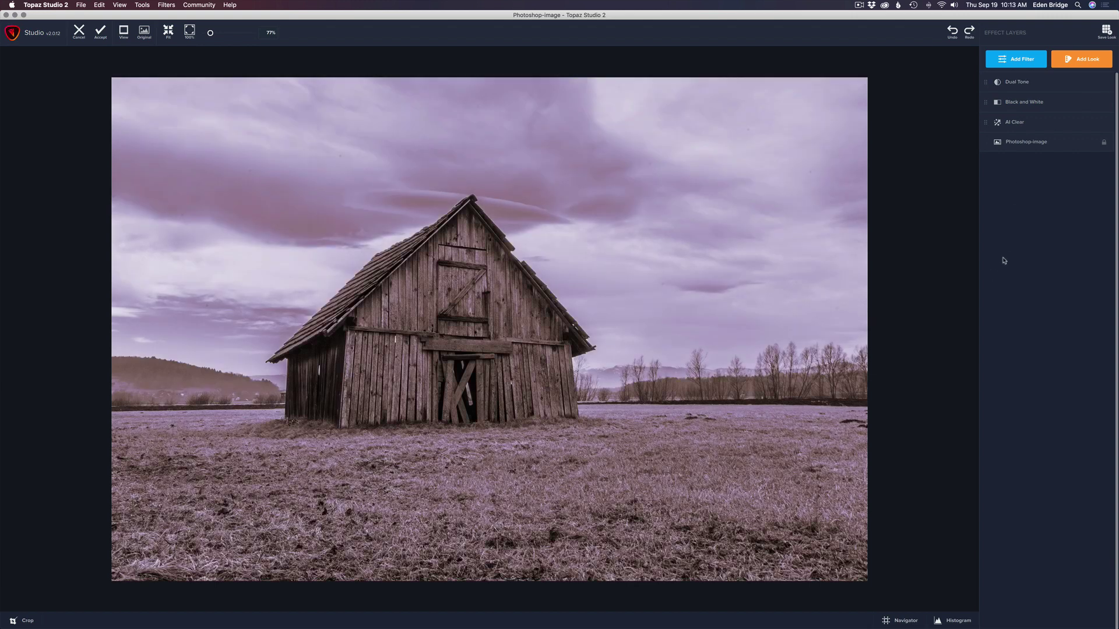
# Select the Dual Tone layer and bring its Opacity slider down to 0.62
pyautogui.click(1043, 85)
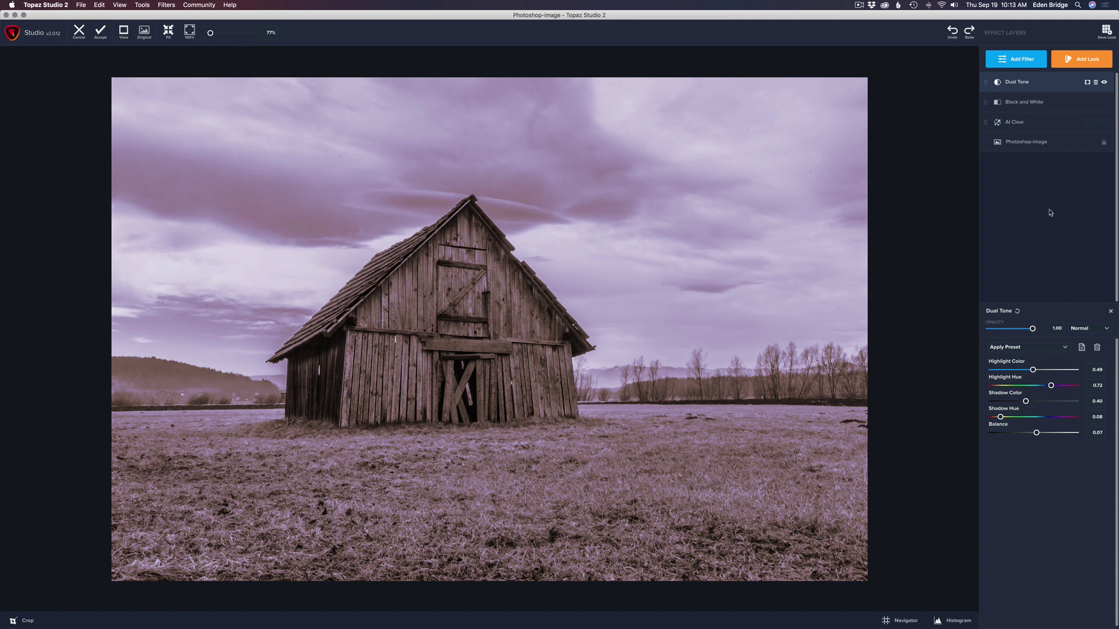
pyautogui.click(1033, 329)
pyautogui.moveTo(1033, 329)
pyautogui.mouseDown()
pyautogui.moveTo(990, 330)
pyautogui.moveTo(1017, 331)
pyautogui.mouseUp()
pyautogui.moveTo(1017, 330); pyautogui.dragTo(1018, 330)
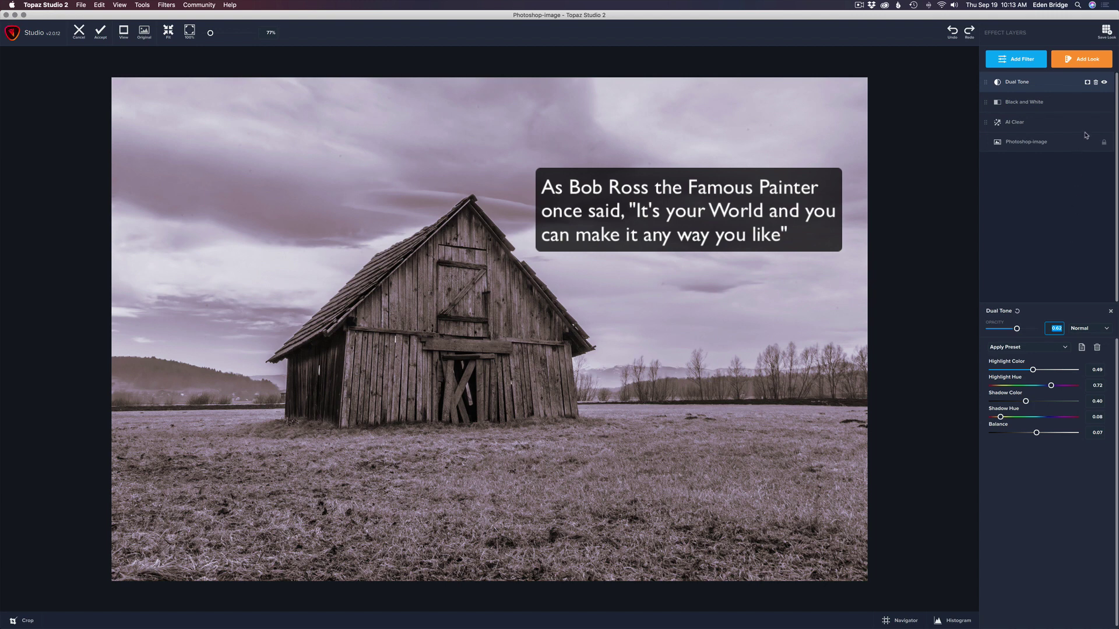
pyautogui.click(1104, 83)
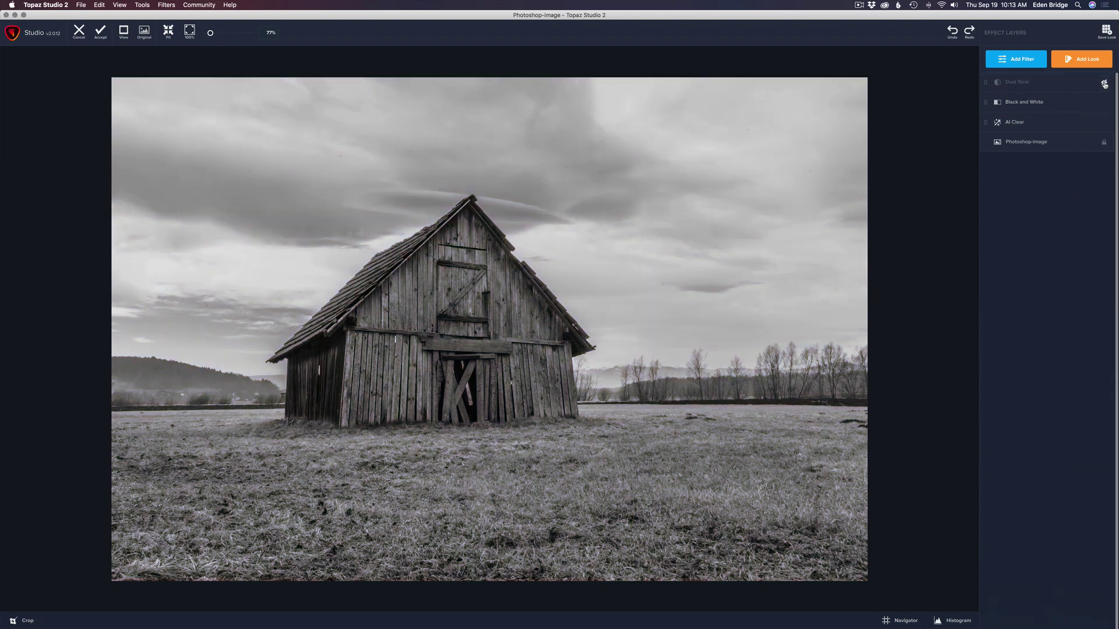
pyautogui.click(1105, 82)
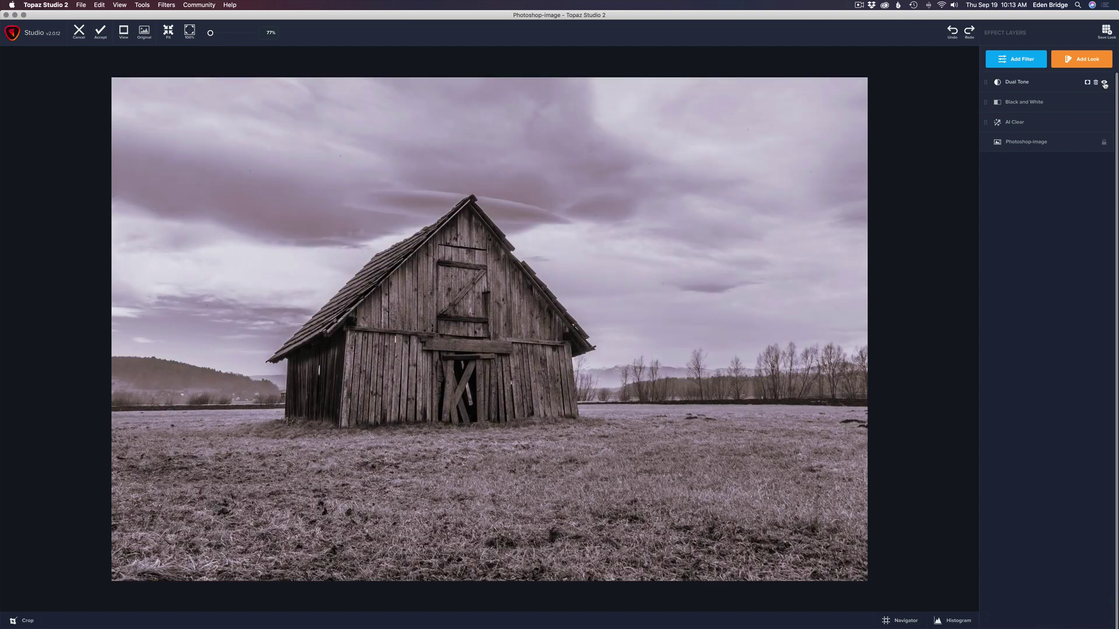